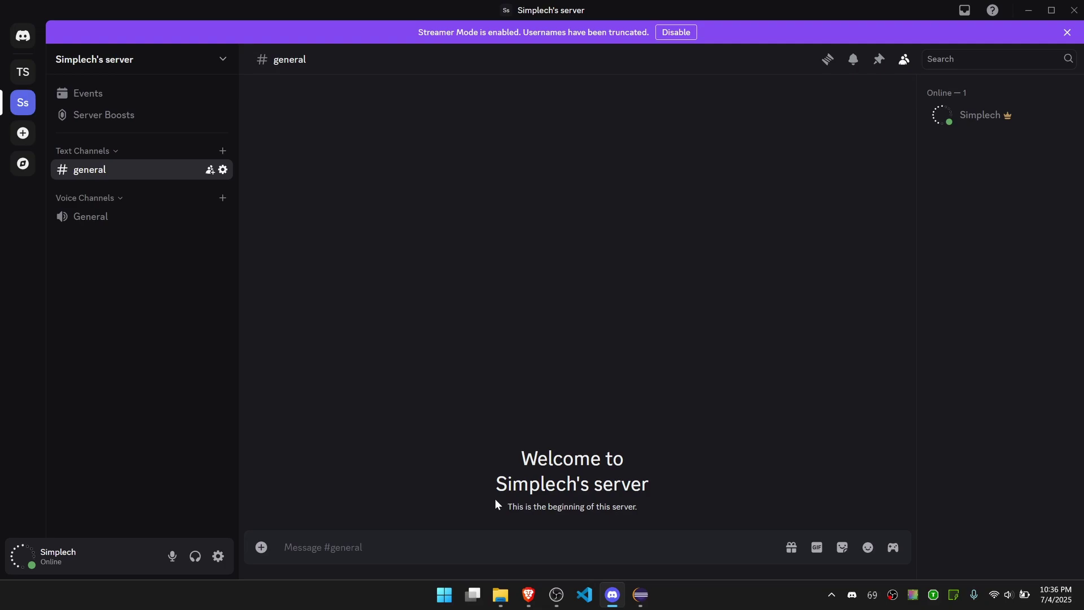
Step: Verify that all Discord Activity Privacy options are enabled, then close settings
{"action": "left_click", "coordinate": [218, 556]}
{"action": "scroll", "coordinate": [300, 427], "scroll_direction": "down", "scroll_amount": 5}
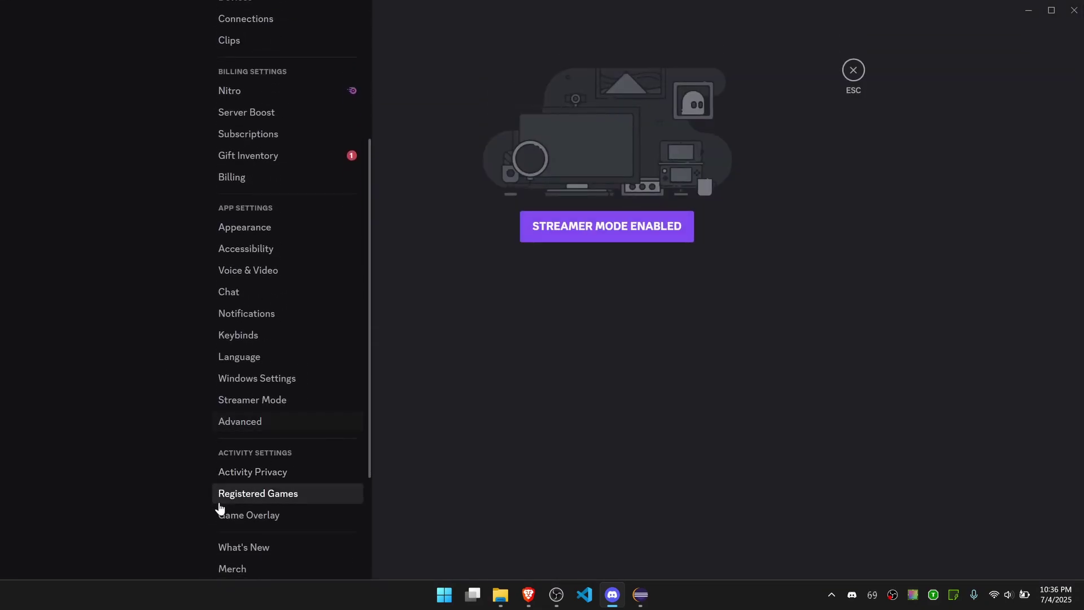
{"action": "left_click", "coordinate": [252, 472]}
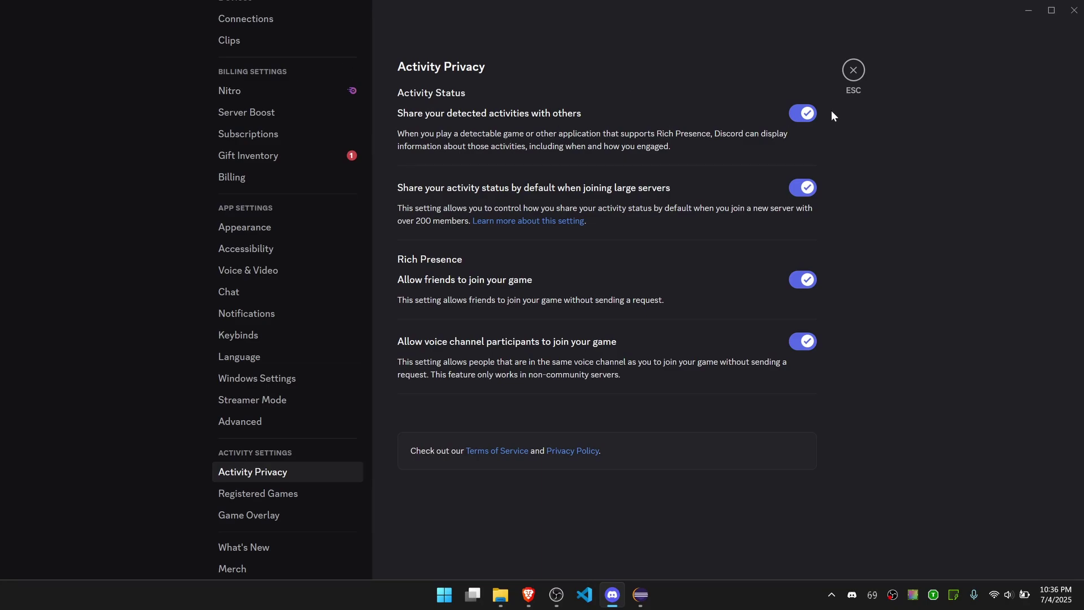
{"action": "left_click", "coordinate": [851, 71]}
Step: Bring Eclipse to the front with the module-info.java editor focused, showing the Help menu
{"action": "left_click", "coordinate": [641, 593]}
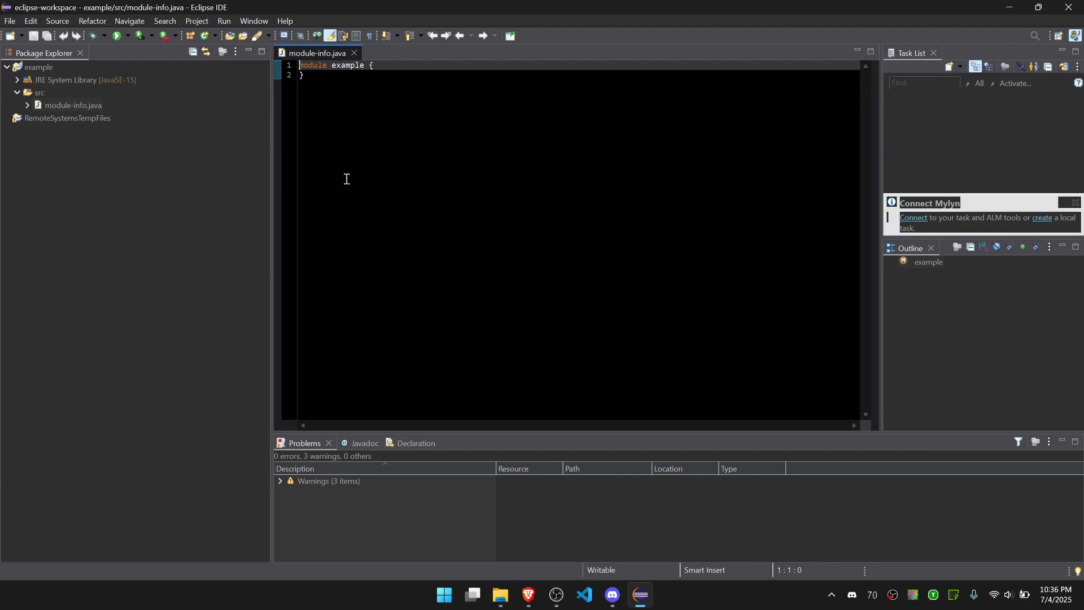
{"action": "left_click", "coordinate": [410, 111]}
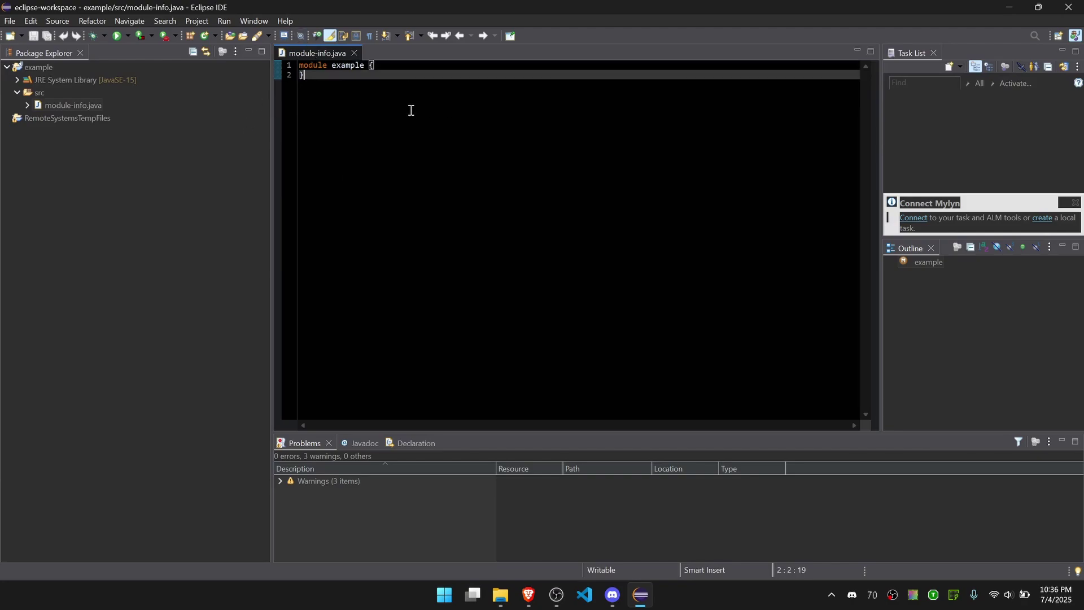
{"action": "left_click", "coordinate": [285, 21]}
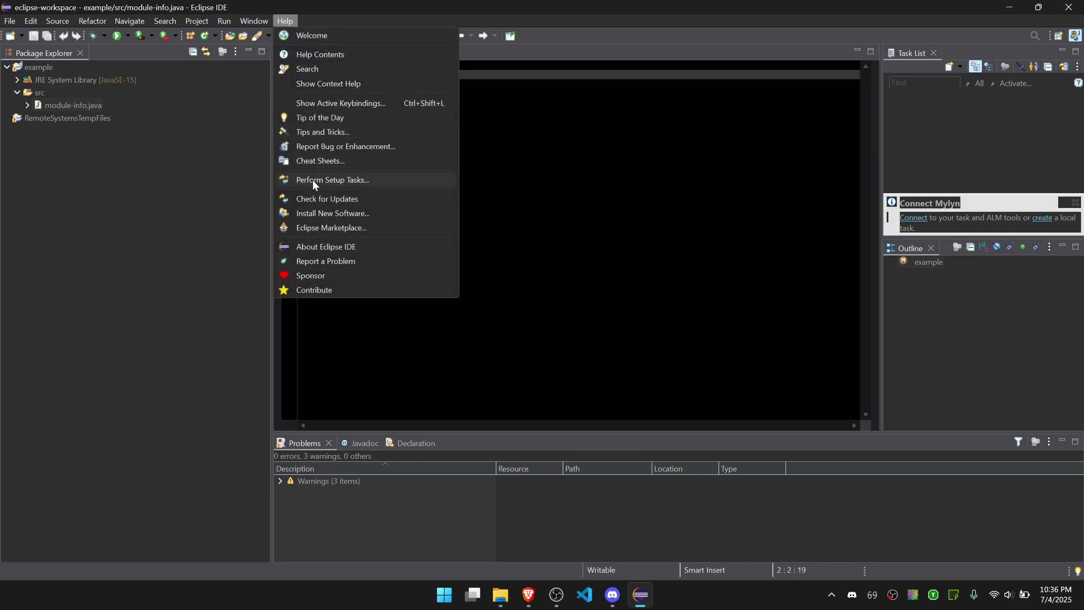
Step: Search the Eclipse Marketplace for 'discord' and install Discord Rich Presence for Eclipse IDE
{"action": "left_click", "coordinate": [301, 228]}
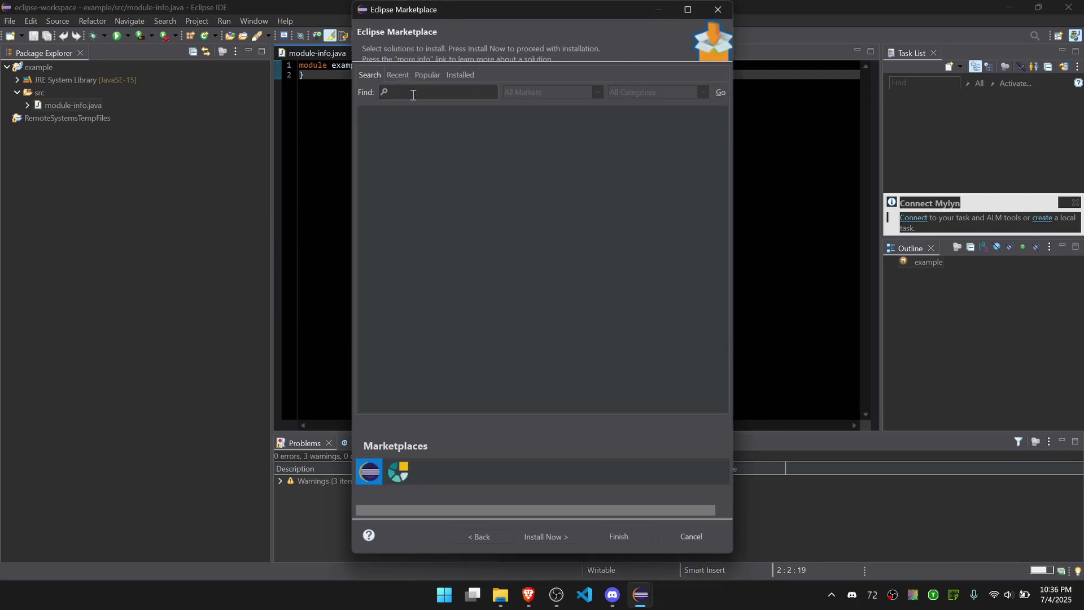
{"action": "type", "text": "discord"}
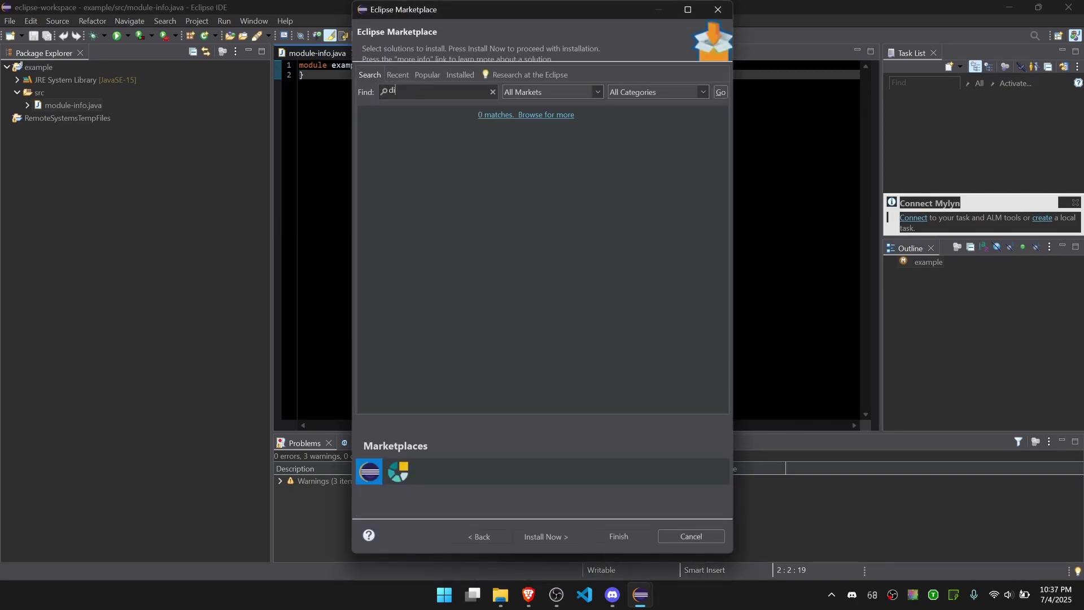
{"action": "key", "text": "Return"}
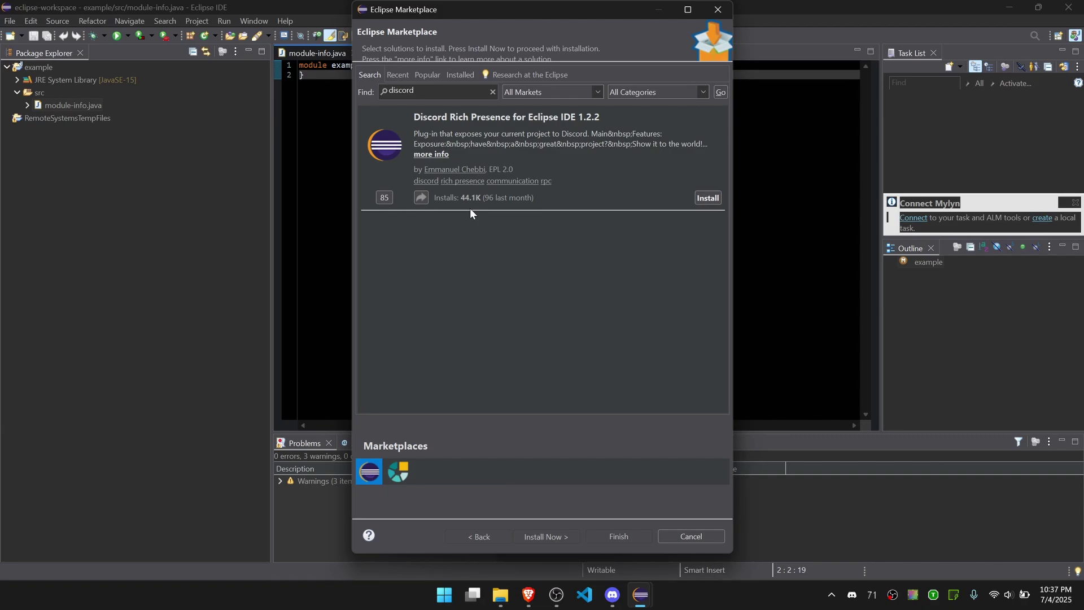
{"action": "left_click", "coordinate": [704, 198]}
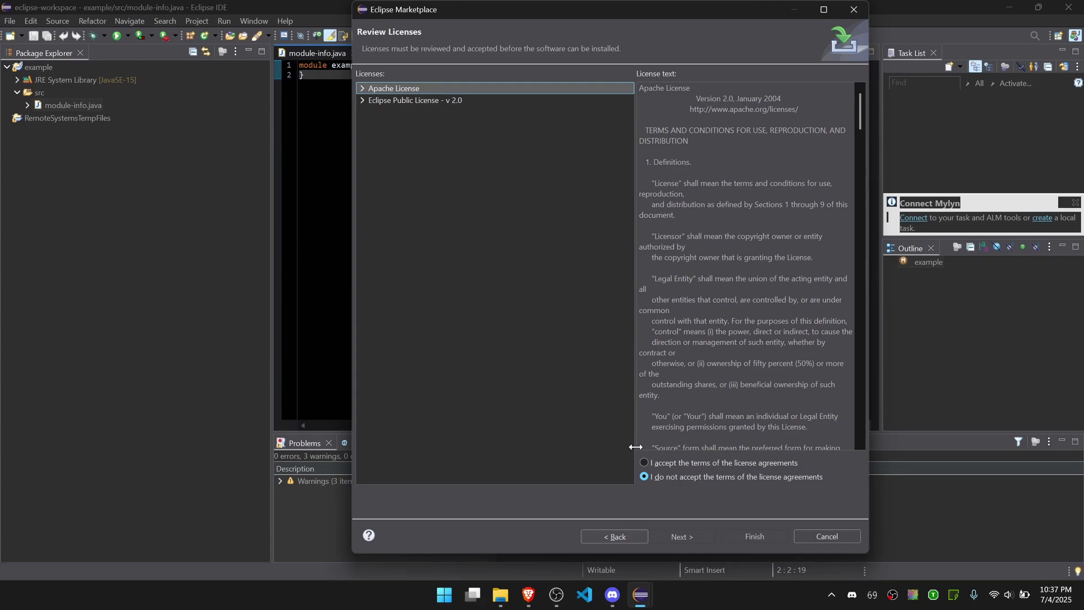
Step: Accept the license, trust the github.io authority and unsigned content, and restart Eclipse
{"action": "left_click", "coordinate": [643, 462]}
{"action": "left_click", "coordinate": [740, 535]}
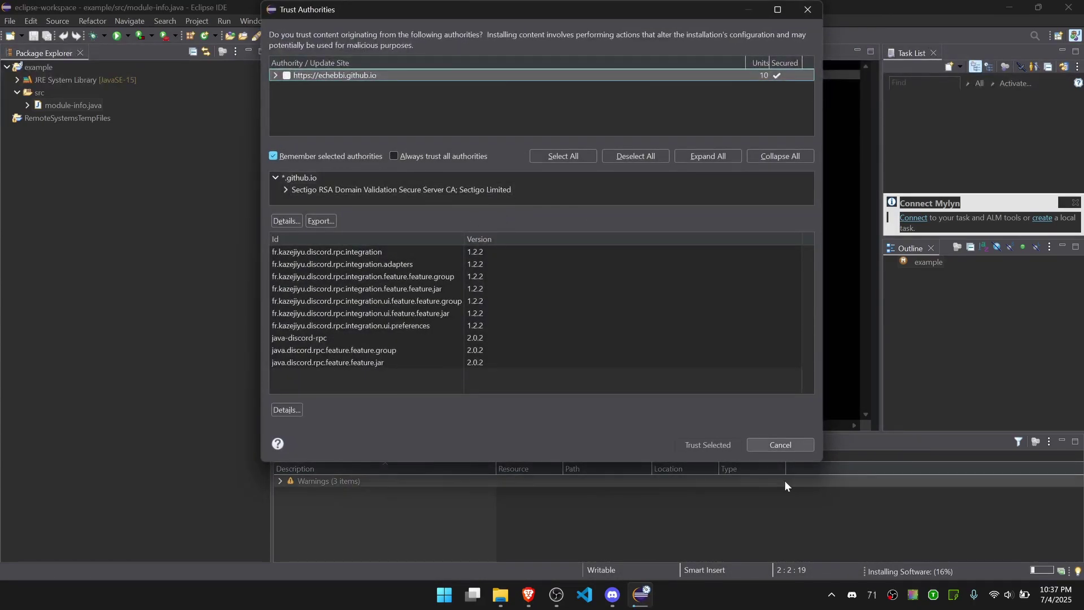
{"action": "left_click", "coordinate": [574, 161]}
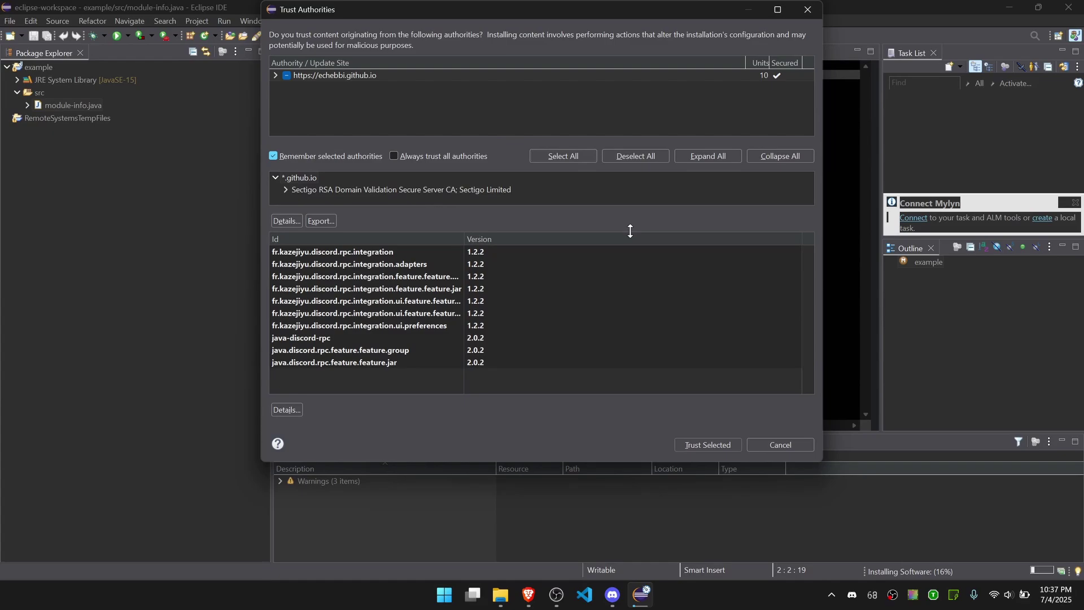
{"action": "left_click", "coordinate": [695, 444]}
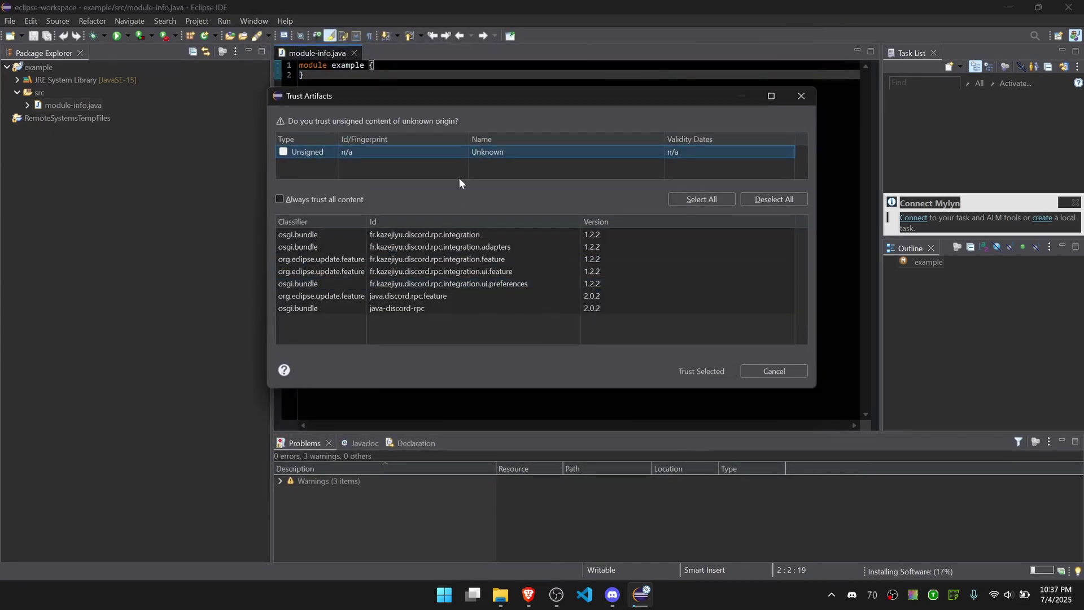
{"action": "left_click", "coordinate": [700, 199]}
{"action": "left_click", "coordinate": [701, 371]}
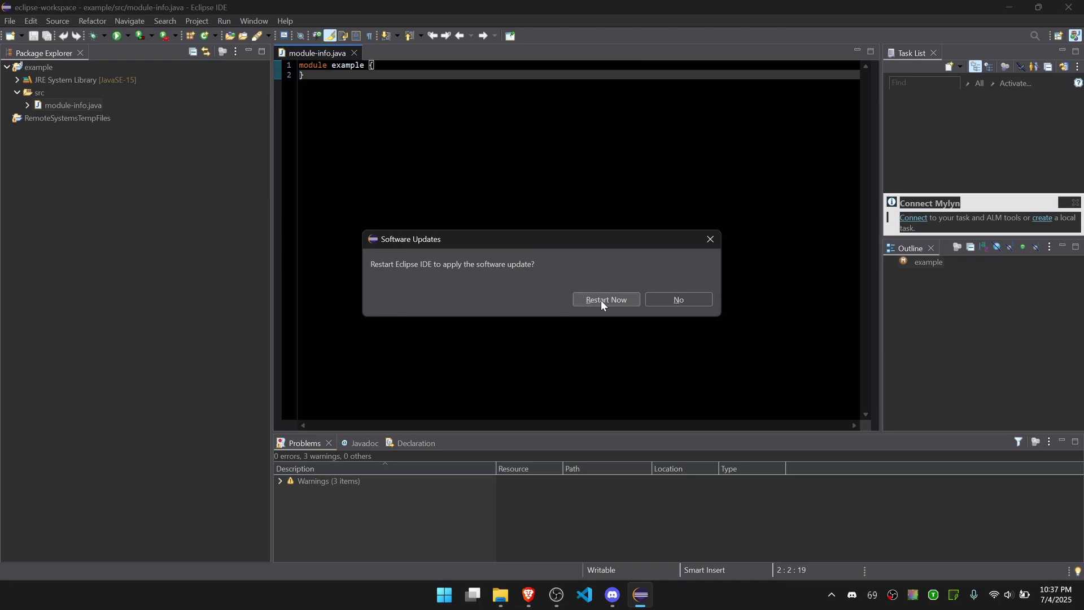
{"action": "left_click", "coordinate": [601, 303]}
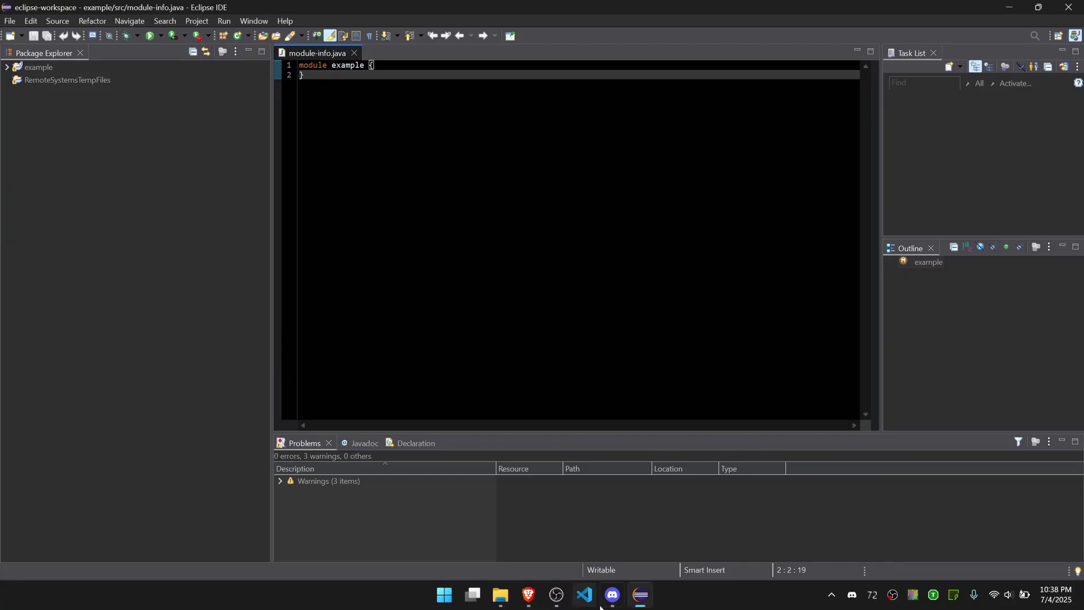
Step: Confirm the Discord profile shows Playing Eclipse IDE, then return to Eclipse
{"action": "left_click", "coordinate": [614, 596]}
{"action": "left_click", "coordinate": [979, 115]}
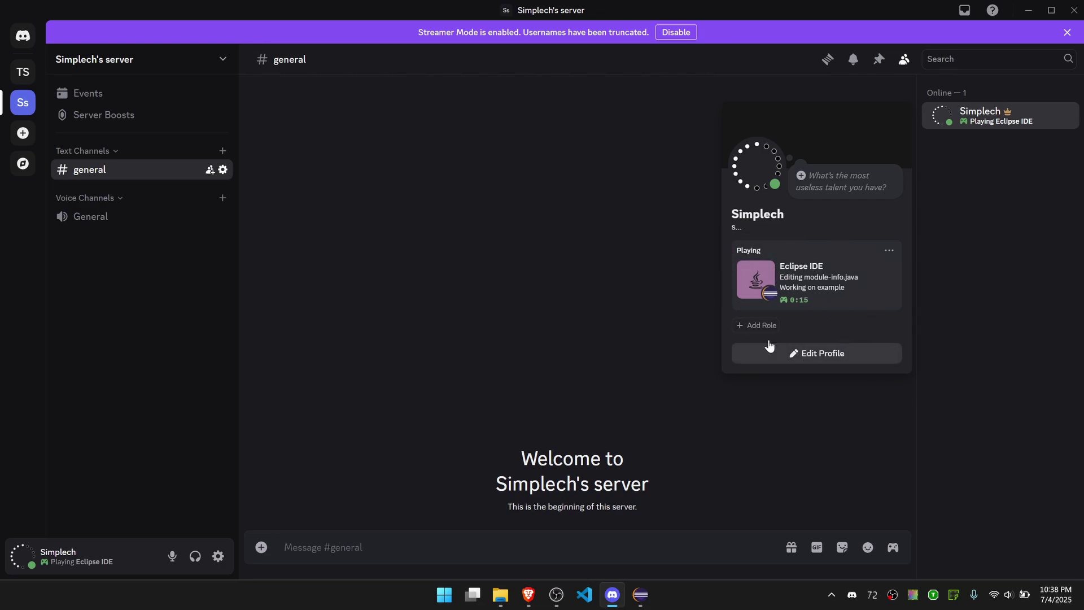
{"action": "left_click", "coordinate": [640, 595]}
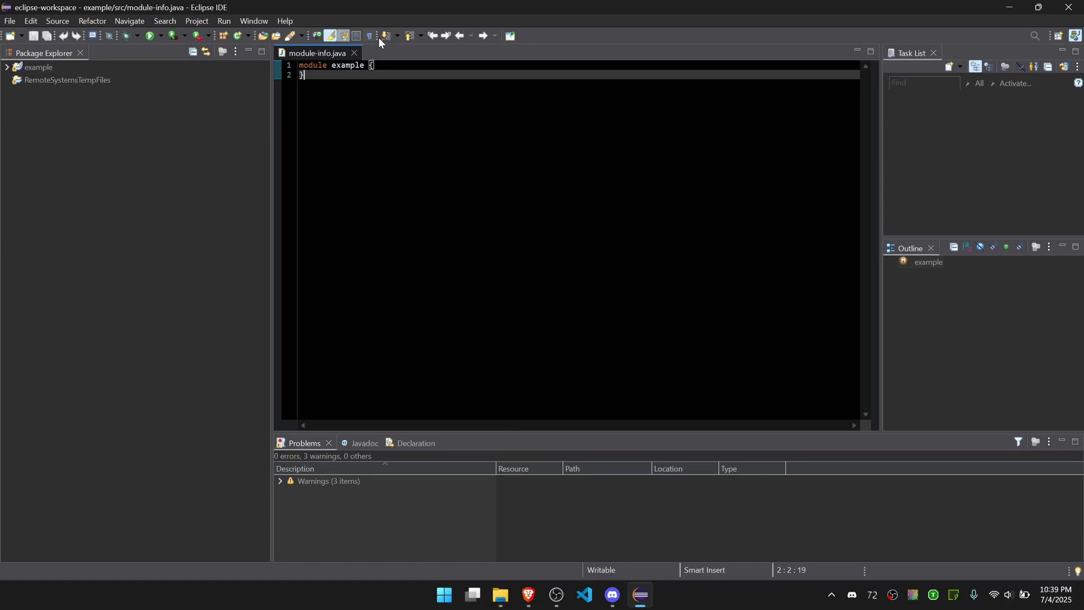
Step: Show the Discord Rich Presence section in Eclipse's Window > Preferences
{"action": "left_click", "coordinate": [253, 20]}
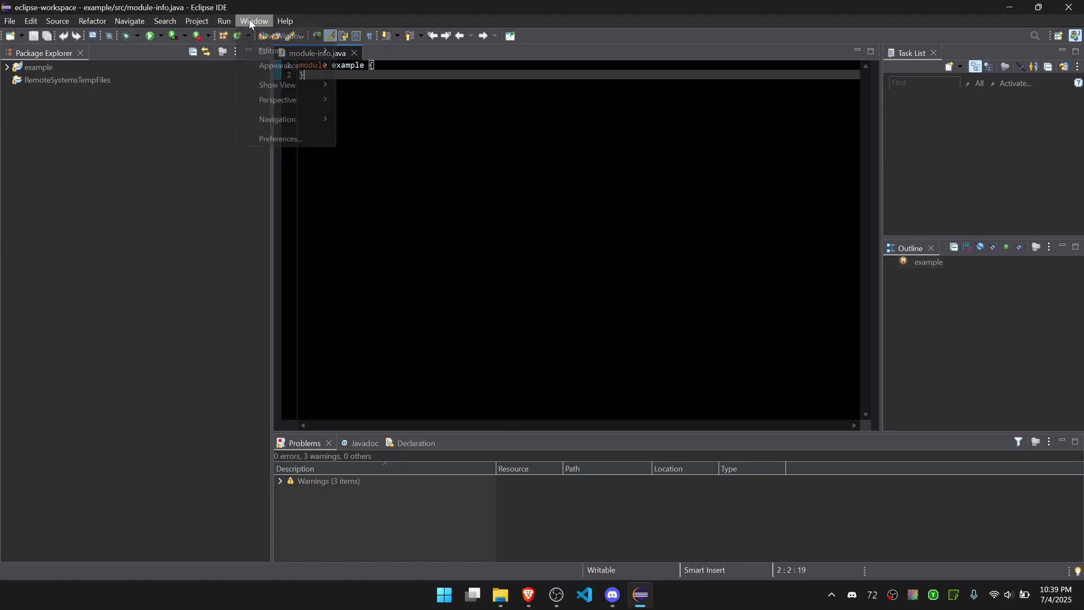
{"action": "left_click", "coordinate": [280, 138]}
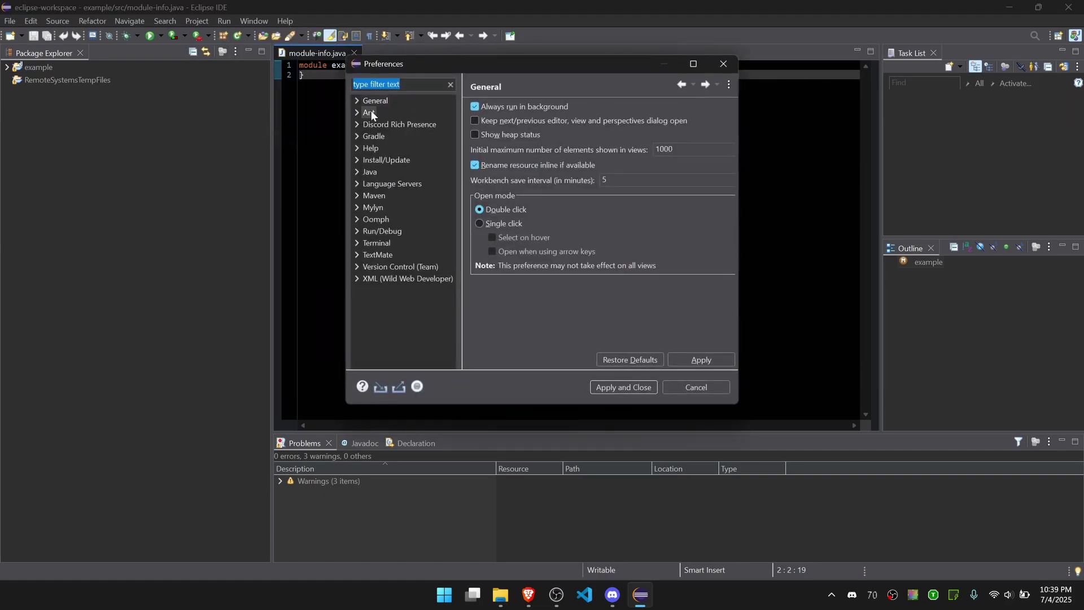
{"action": "left_click", "coordinate": [356, 124]}
Step: Enable and apply 'Use custom wording' on the Wording page, then check the Discord status
{"action": "left_click", "coordinate": [379, 137]}
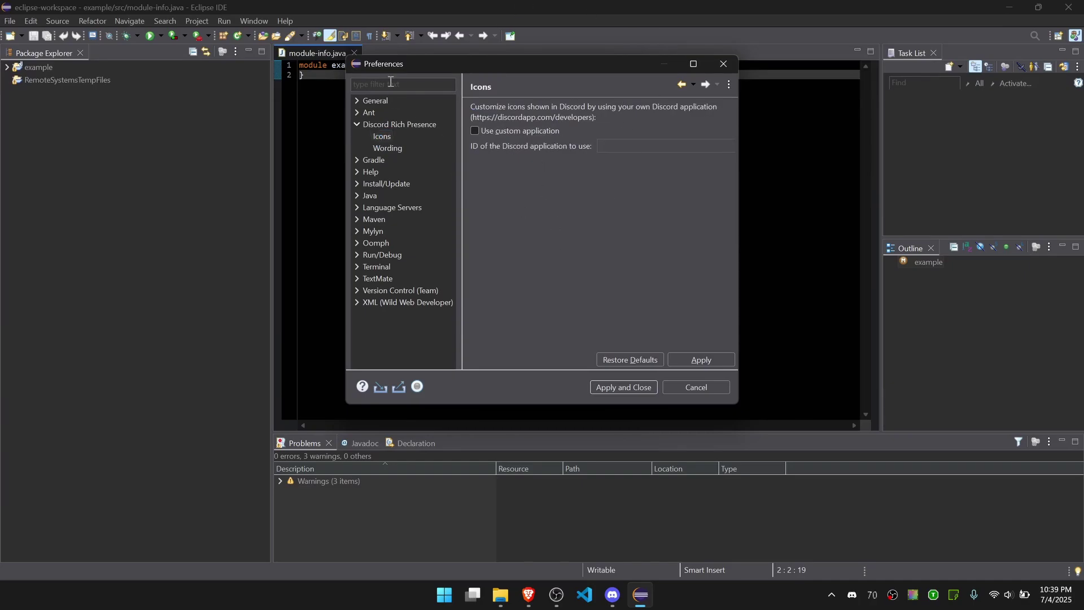
{"action": "left_click", "coordinate": [387, 148]}
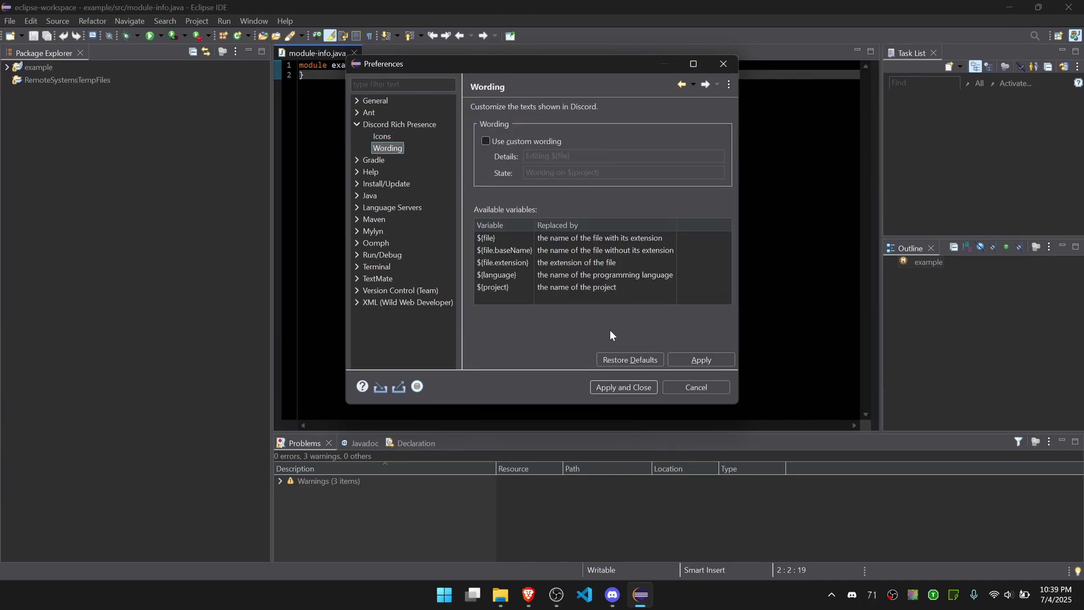
{"action": "left_click", "coordinate": [486, 142]}
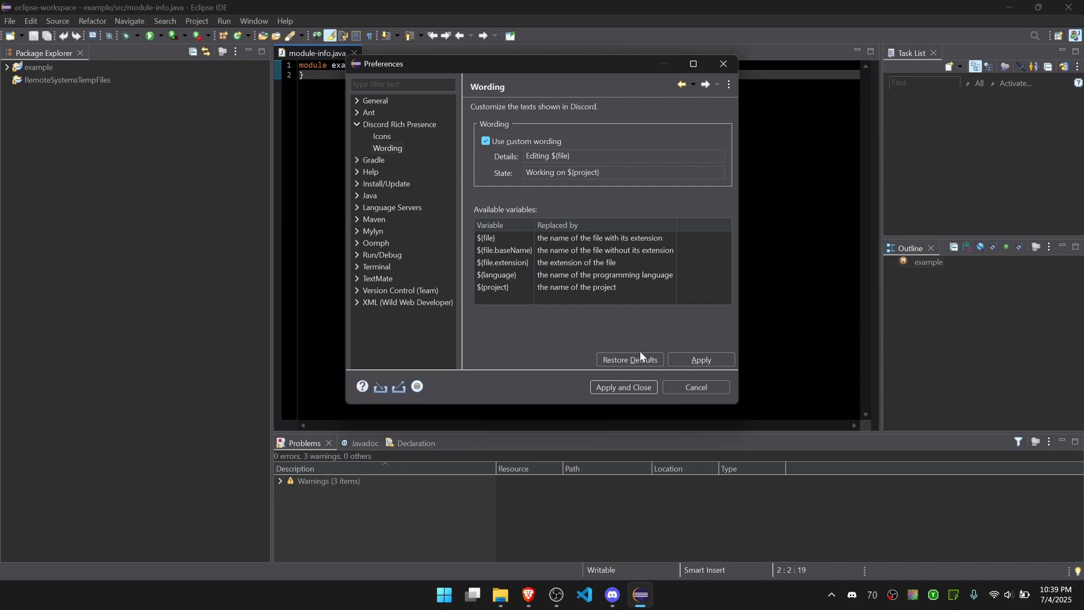
{"action": "left_click", "coordinate": [701, 360]}
{"action": "left_click", "coordinate": [612, 594]}
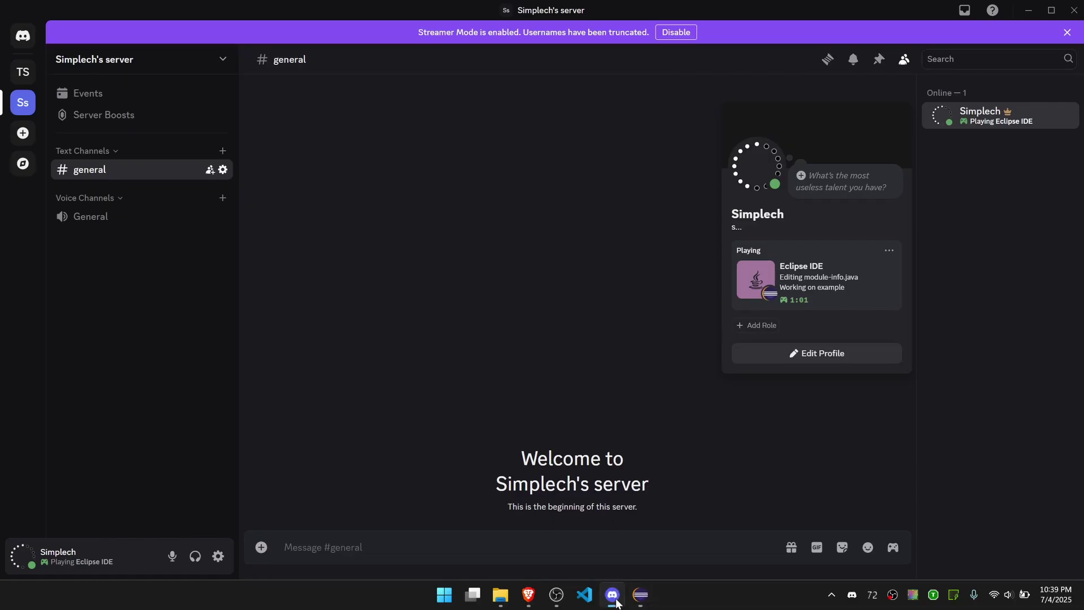
Step: Return to Eclipse and dismiss the Preferences dialog
{"action": "left_click", "coordinate": [640, 595]}
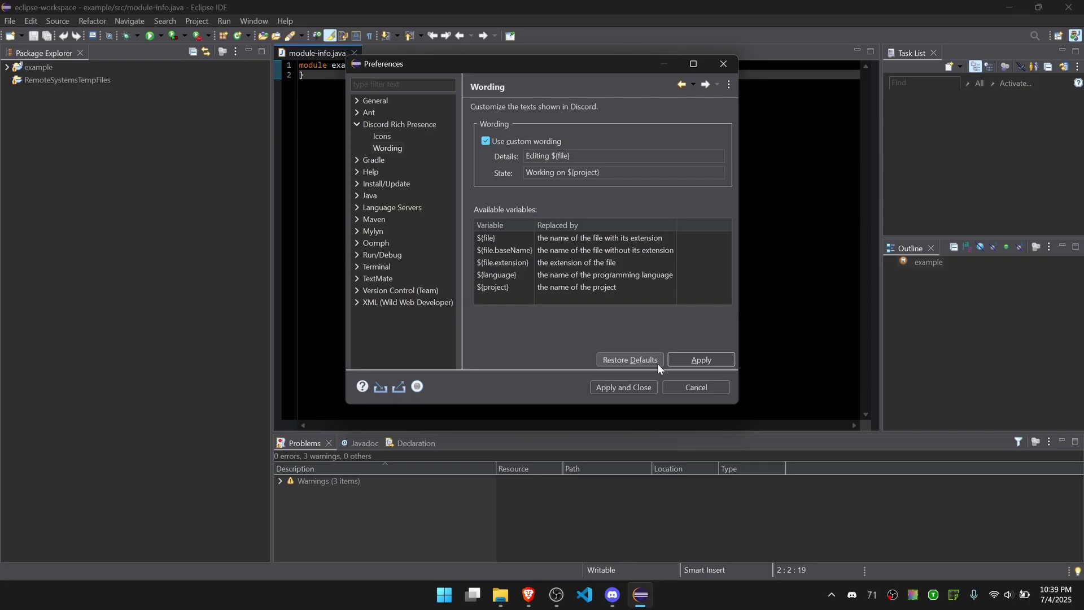
{"action": "left_click", "coordinate": [723, 63]}
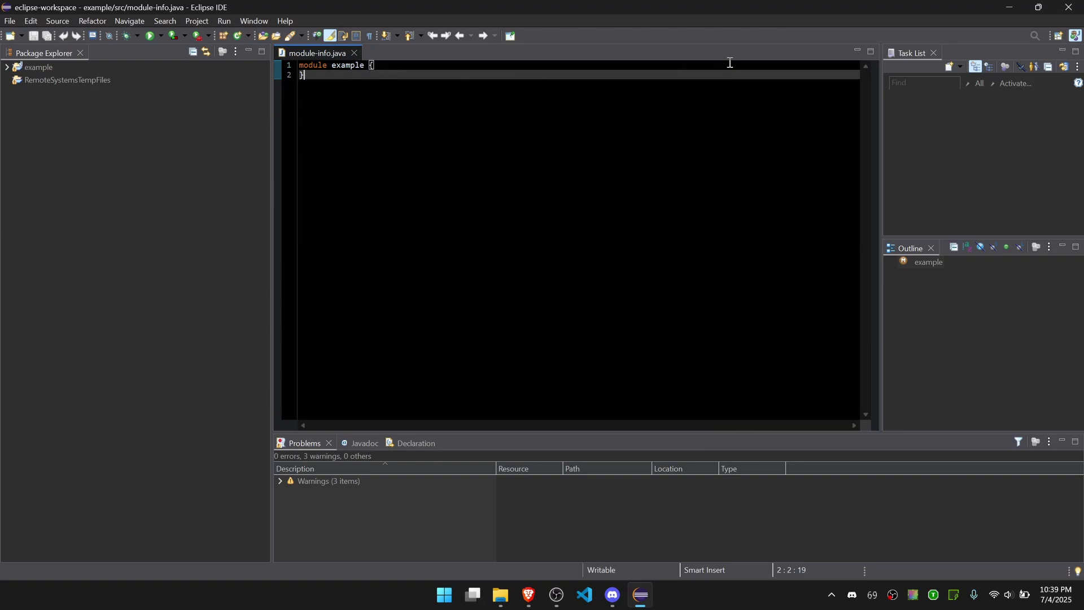